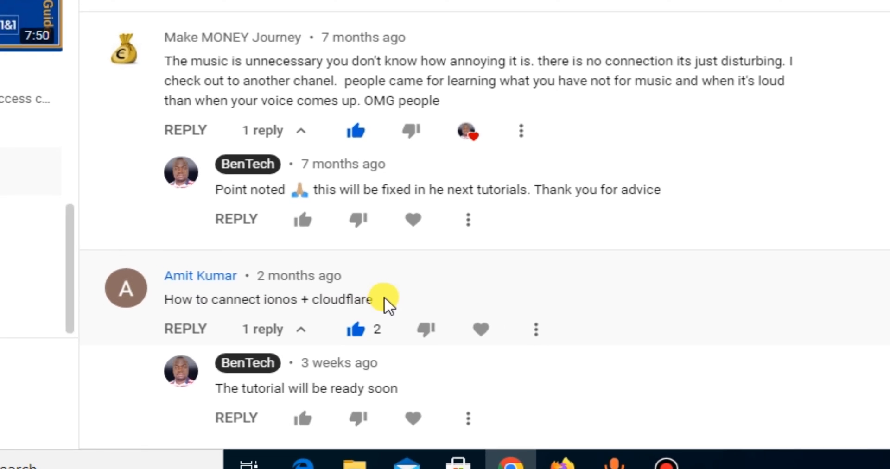
Highlight the viewer's Cloudflare SSL on IONOS cPanel question, then start a new browser tab
scroll(385, 296, "up", 5)
scroll(385, 297, "up", 5)
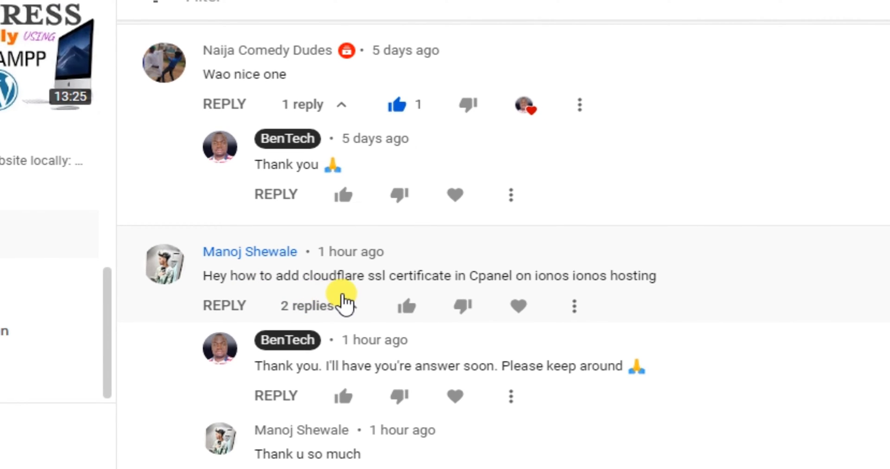
left_click_drag(449, 280, 472, 281)
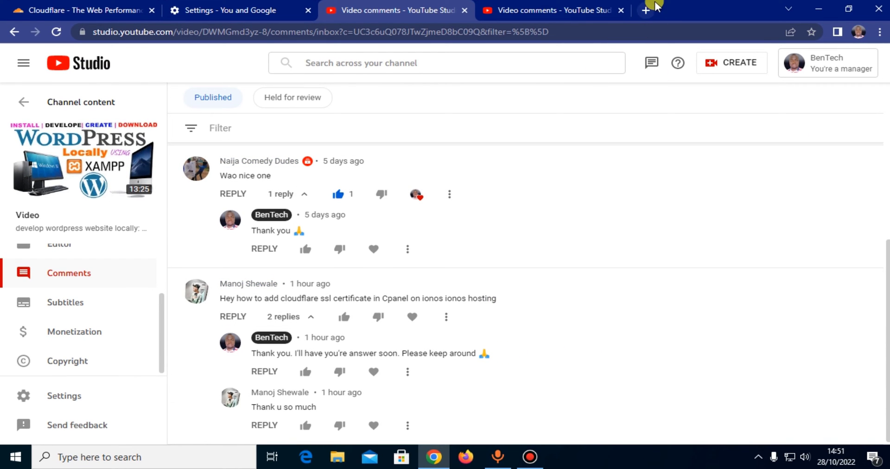
left_click(641, 9)
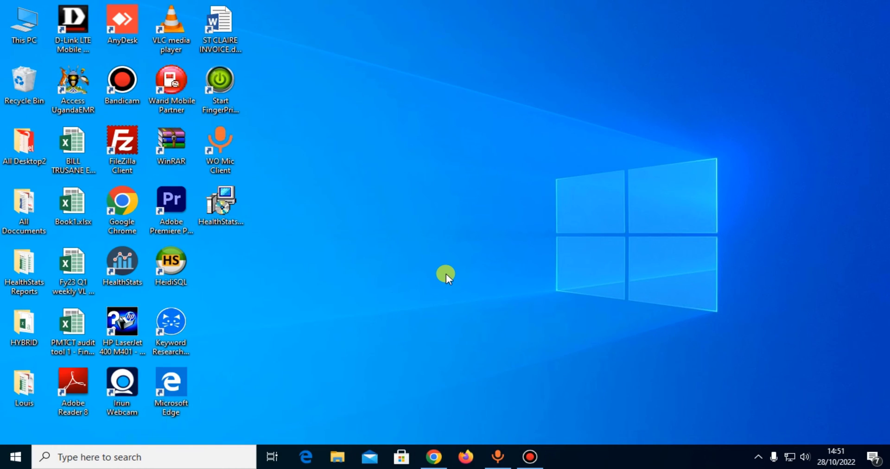
Return to Chrome's Cloudflare tab and go to the Get Started Free sign-up page
left_click(427, 458)
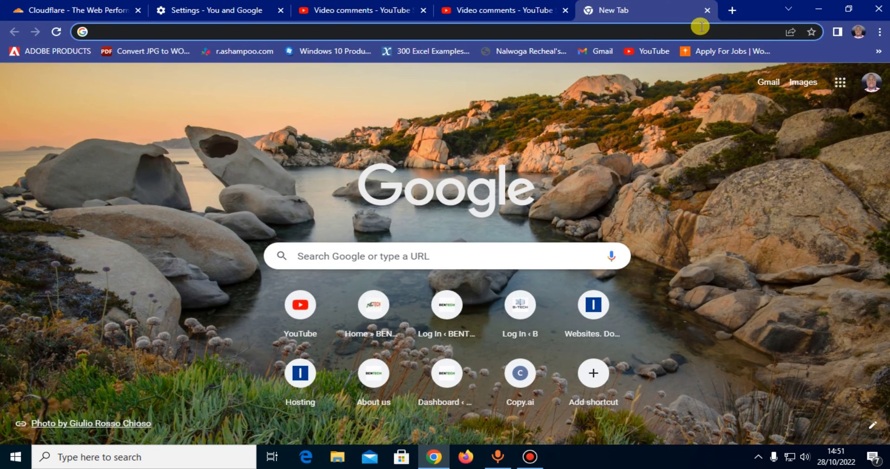
left_click(28, 5)
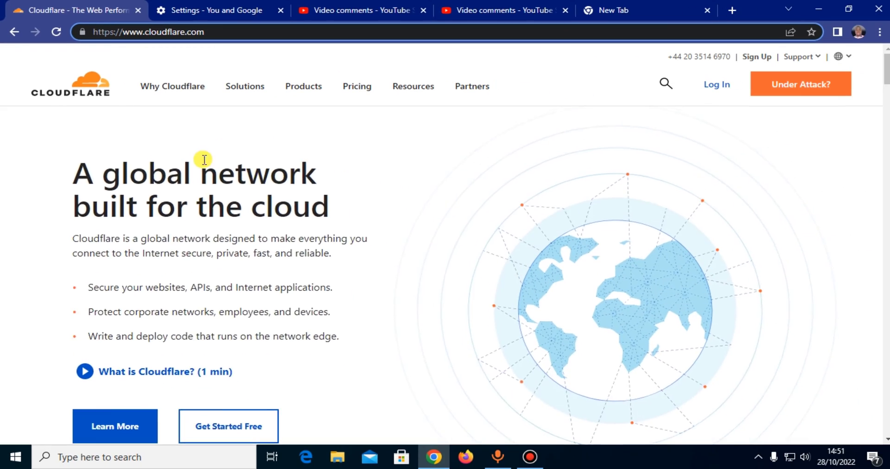
scroll(234, 160, "down", 3)
scroll(234, 160, "up", 3)
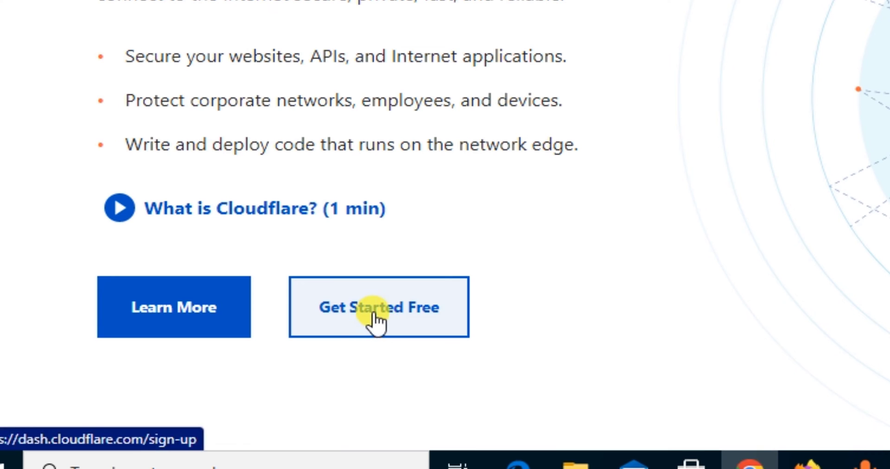
left_click(364, 324)
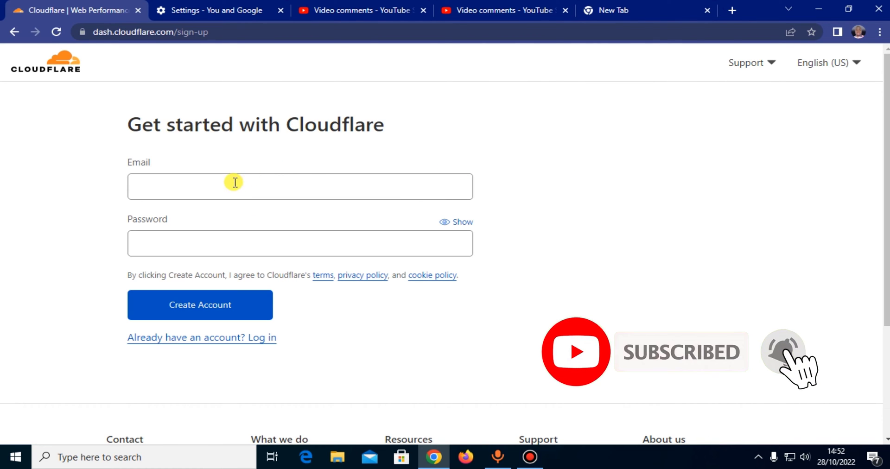
Review the password rules on the sign-up form: 8 characters, one number, one special character
left_click(212, 184)
left_click(195, 170)
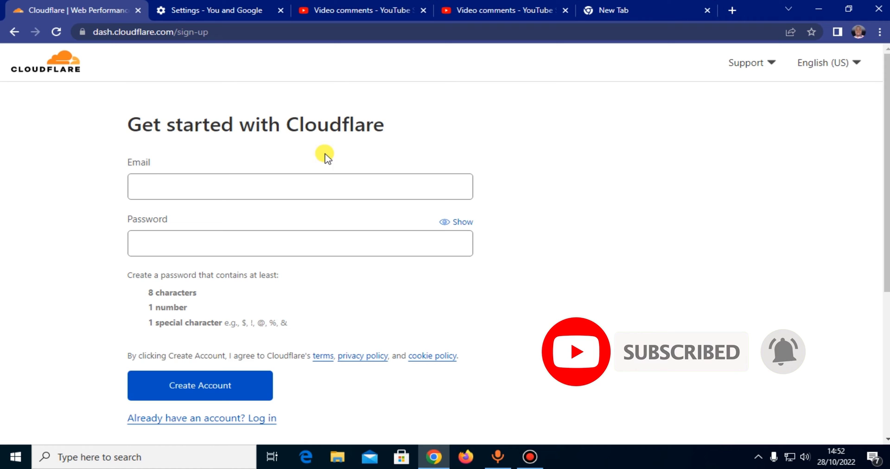
scroll(153, 211, "down", 2)
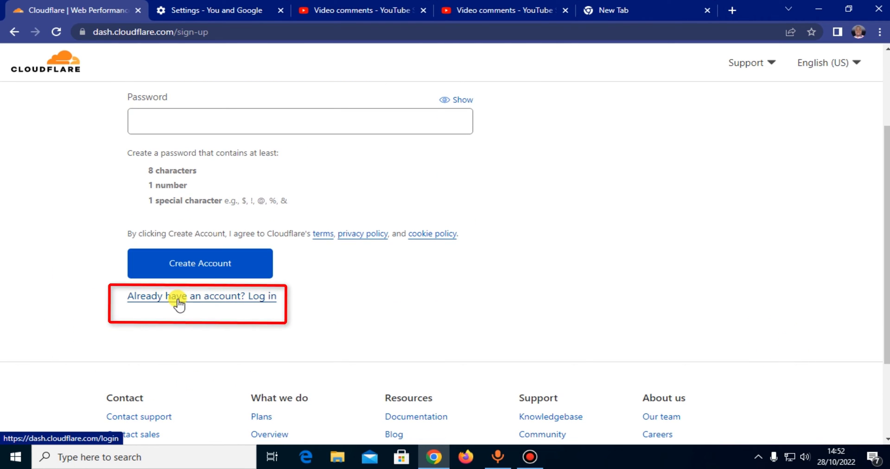
scroll(258, 294, "up", 3)
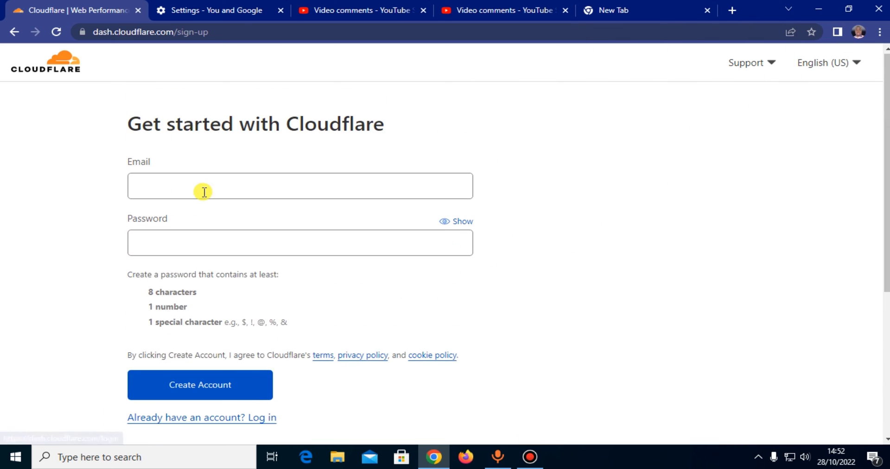
left_click(203, 182)
left_click(195, 241)
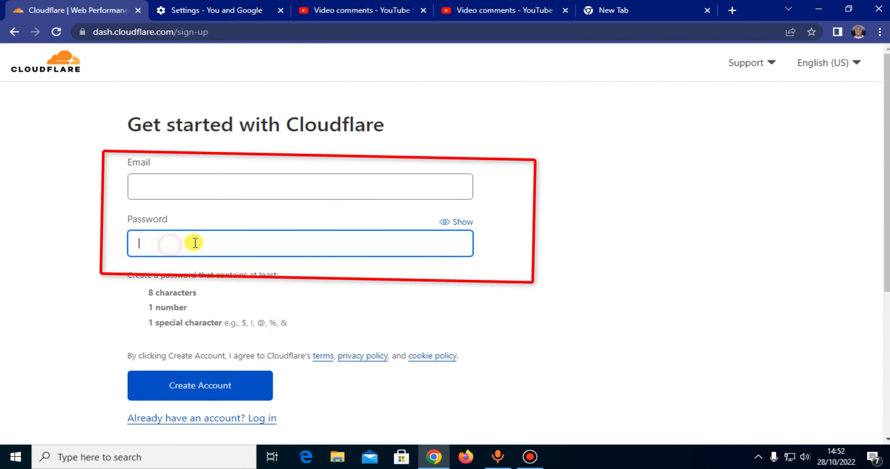
mouse_move(143, 287)
left_mouse_down()
mouse_move(242, 321)
mouse_move(311, 309)
left_mouse_up()
left_click(317, 287)
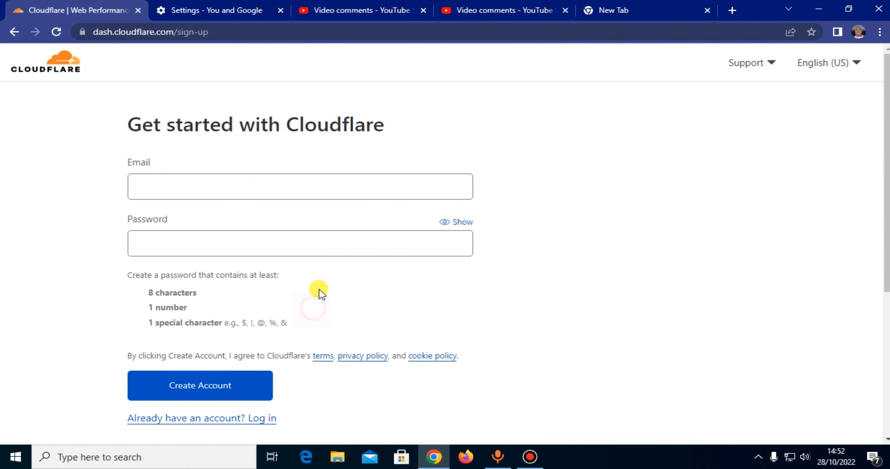
scroll(324, 266, "down", 3)
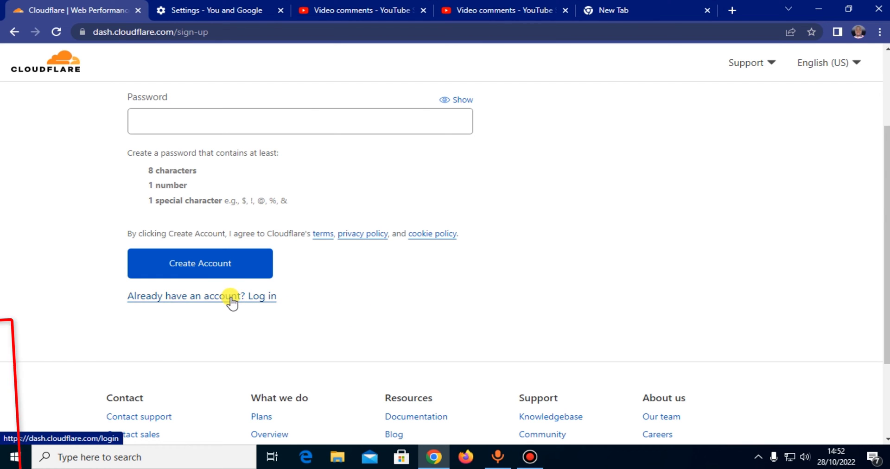
Log in to the existing Cloudflare account with its email and password
left_click(205, 299)
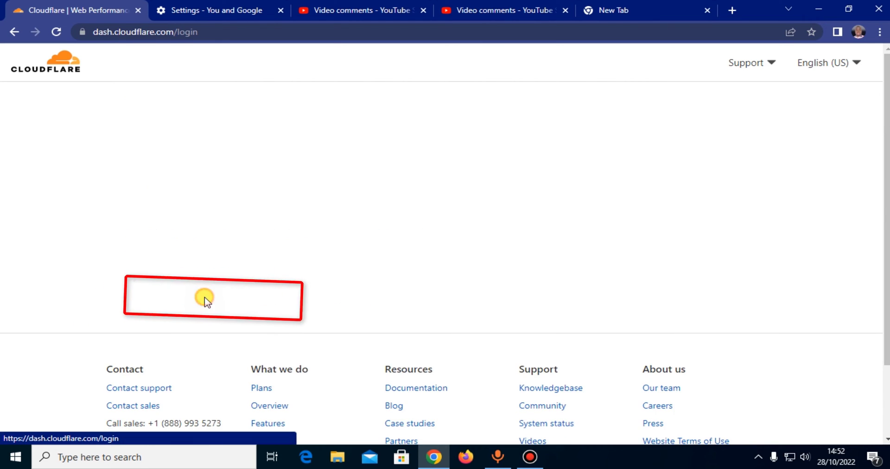
left_click(185, 181)
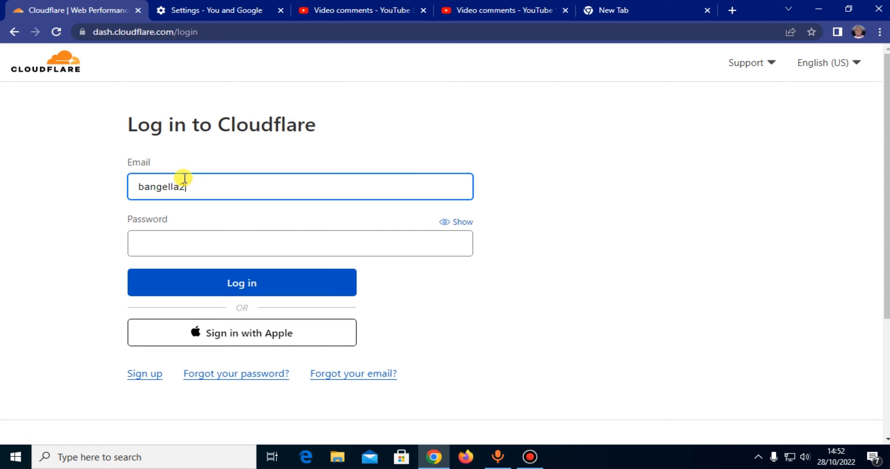
left_click(163, 238)
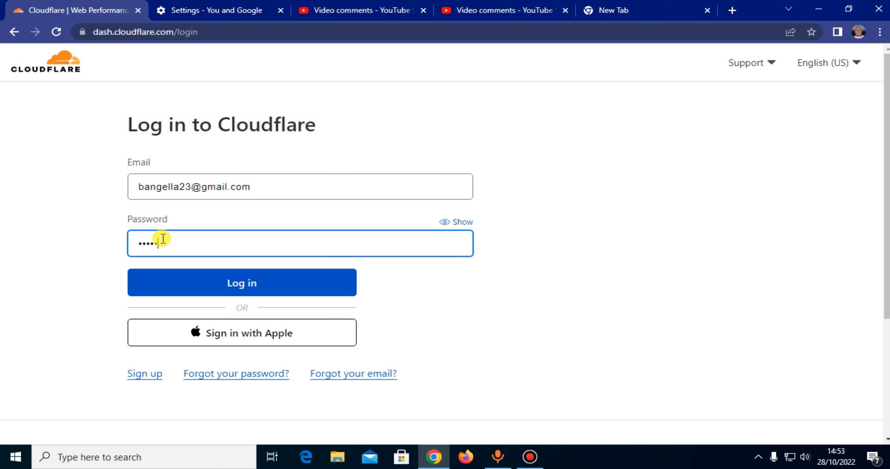
left_click(249, 269)
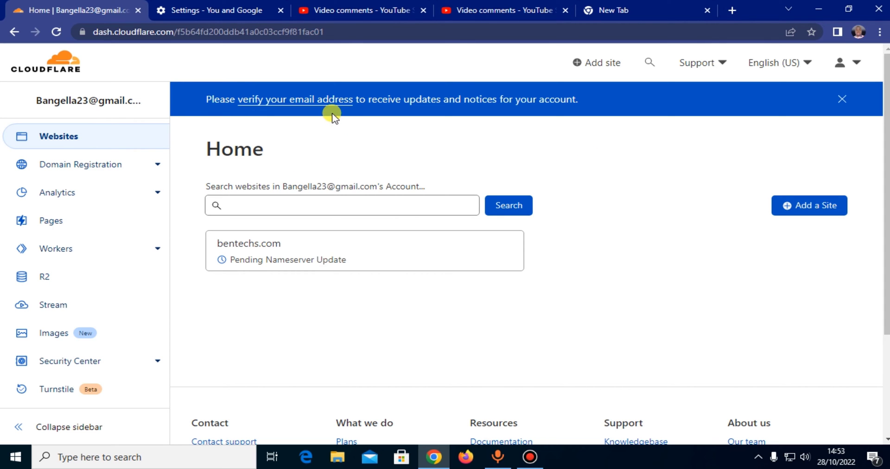
Add btechplaza.com to the account through Add a Site
left_click(813, 206)
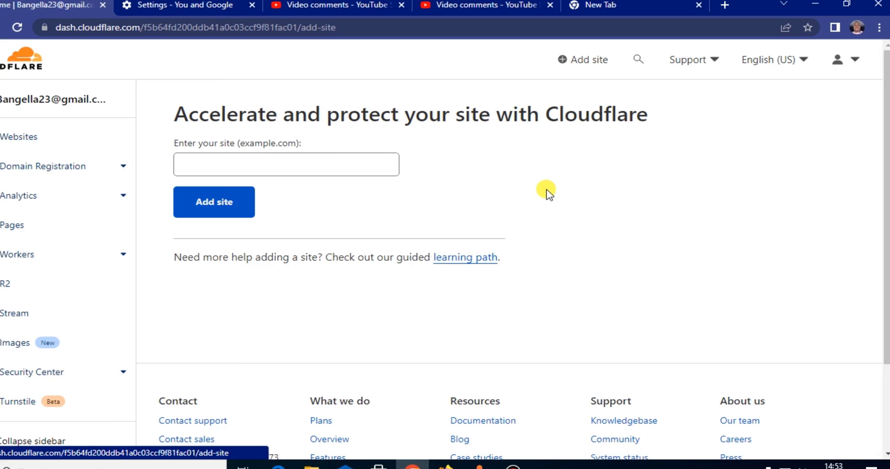
left_click(261, 158)
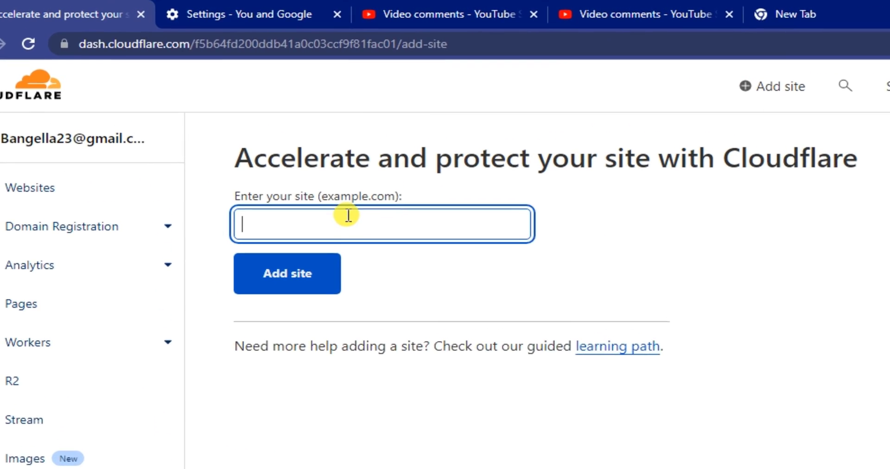
type("btechplaza.com")
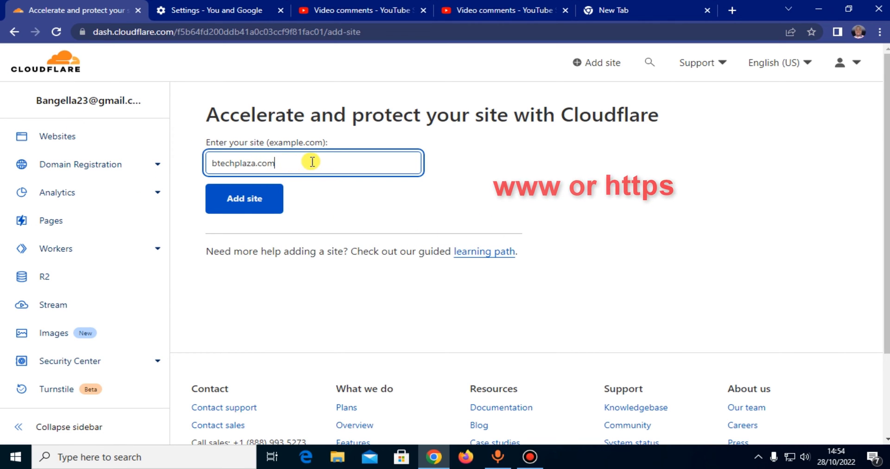
left_click(257, 200)
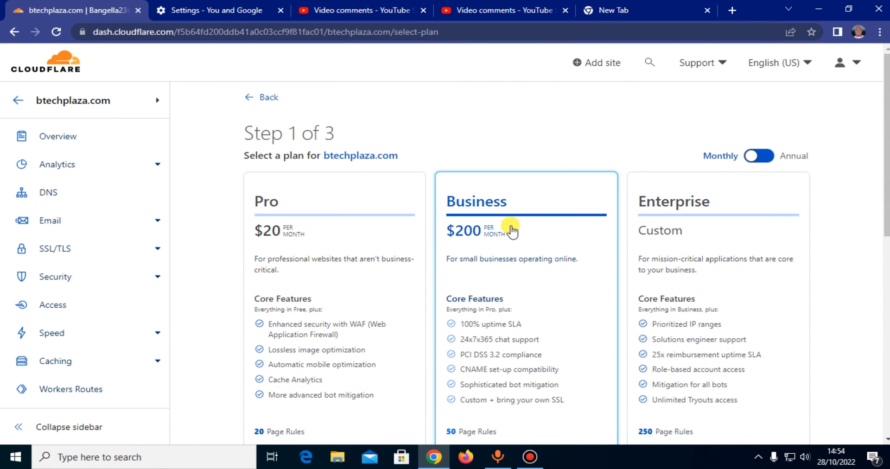
Select the Free plan for btechplaza.com and continue to the DNS quick scan
scroll(842, 283, "down", 2)
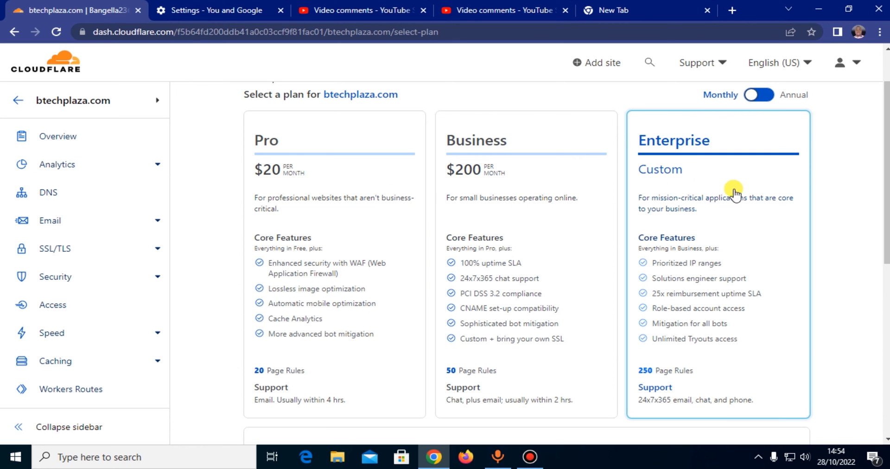
scroll(686, 200, "down", 4)
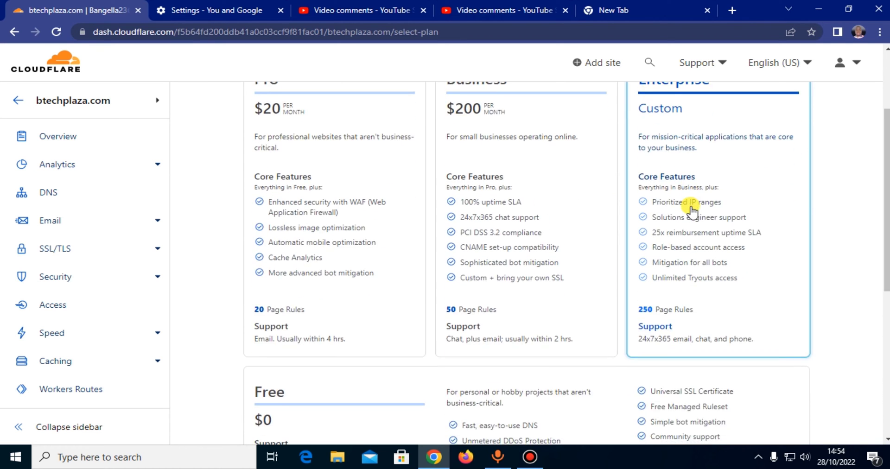
scroll(692, 211, "down", 2)
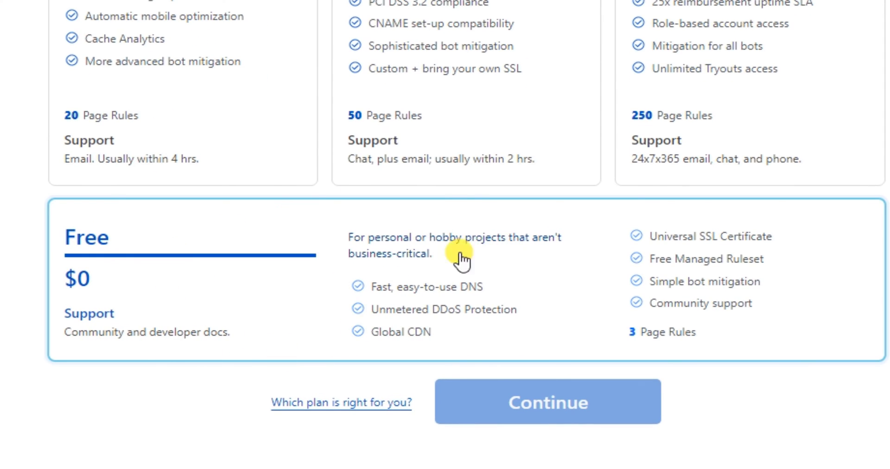
left_click(449, 272)
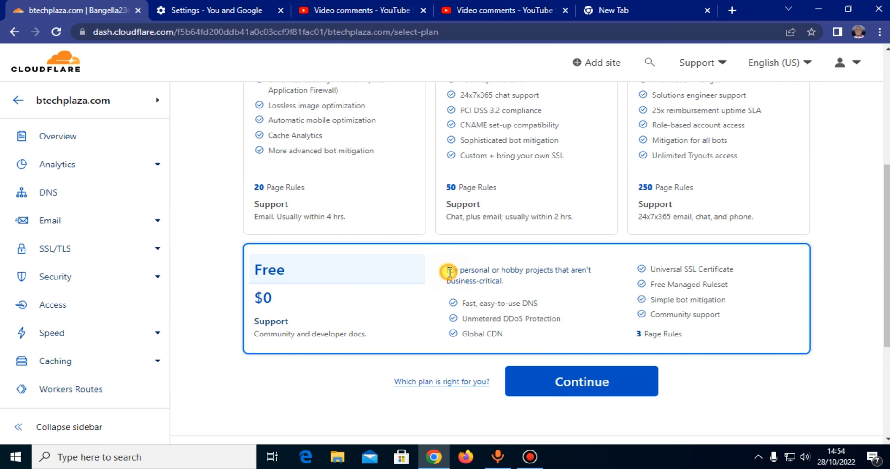
left_click(560, 385)
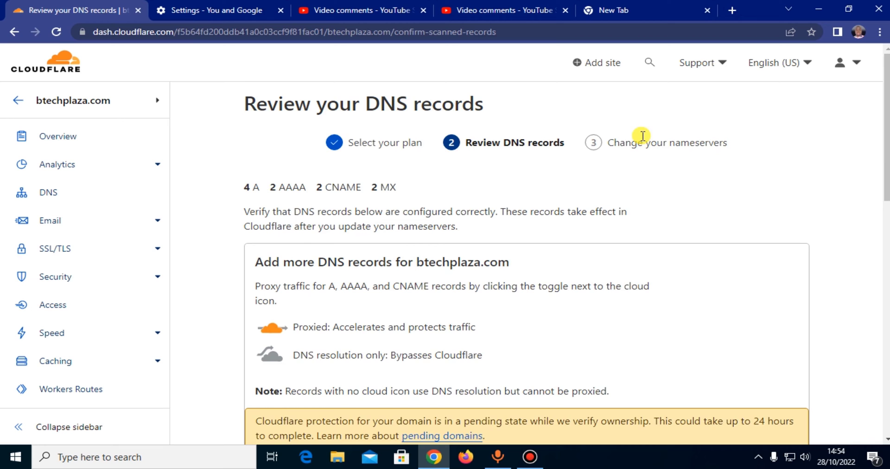
Set the bt, btechplaza.com, jobs and www A records to DNS only
scroll(408, 155, "down", 8)
scroll(588, 254, "down", 1)
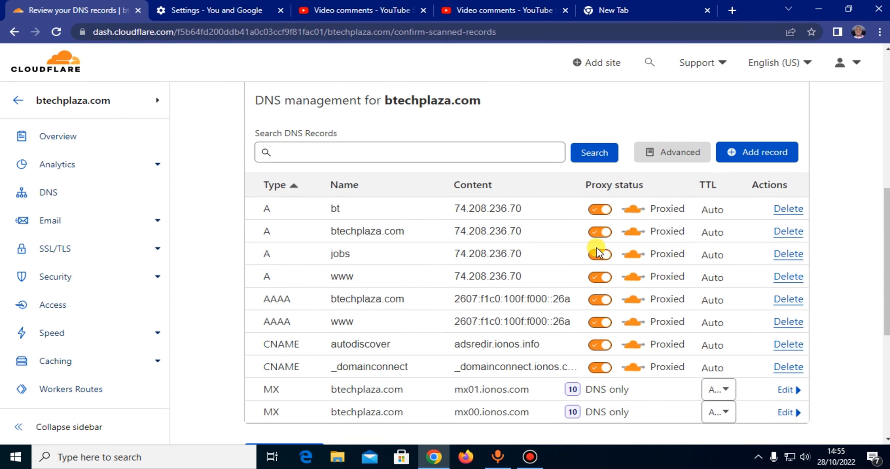
scroll(616, 253, "up", 3)
scroll(630, 254, "down", 1)
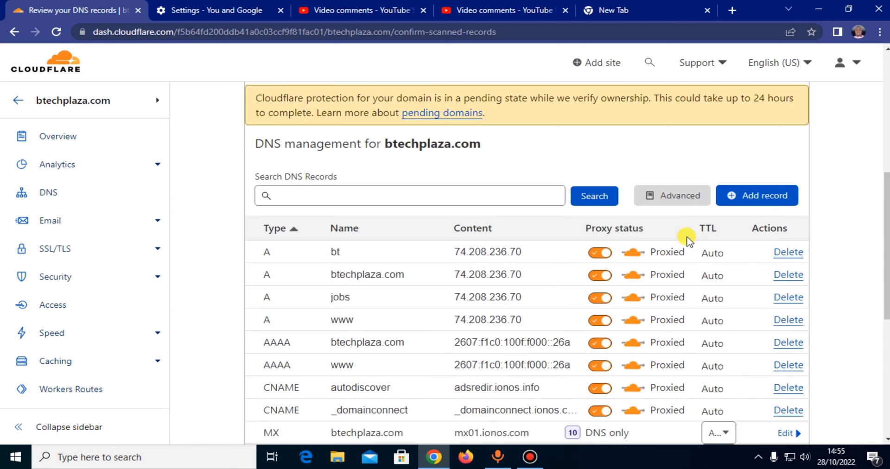
scroll(695, 305, "up", 1)
scroll(704, 313, "down", 3)
scroll(704, 302, "up", 2)
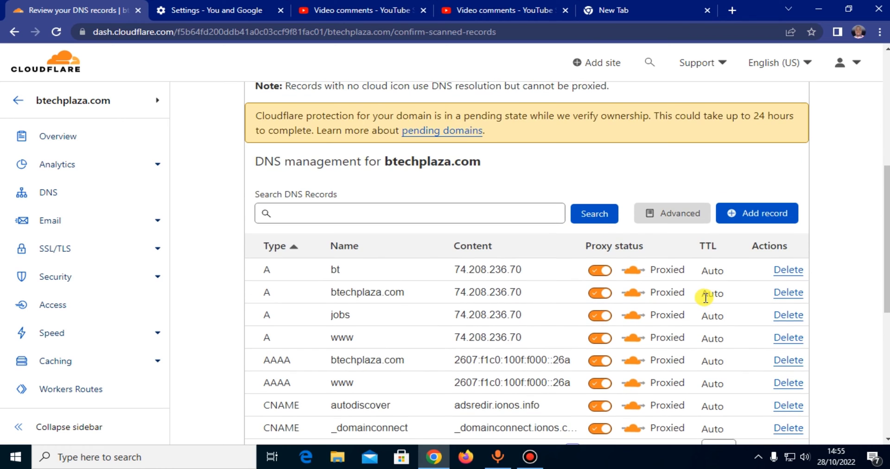
scroll(603, 279, "down", 2)
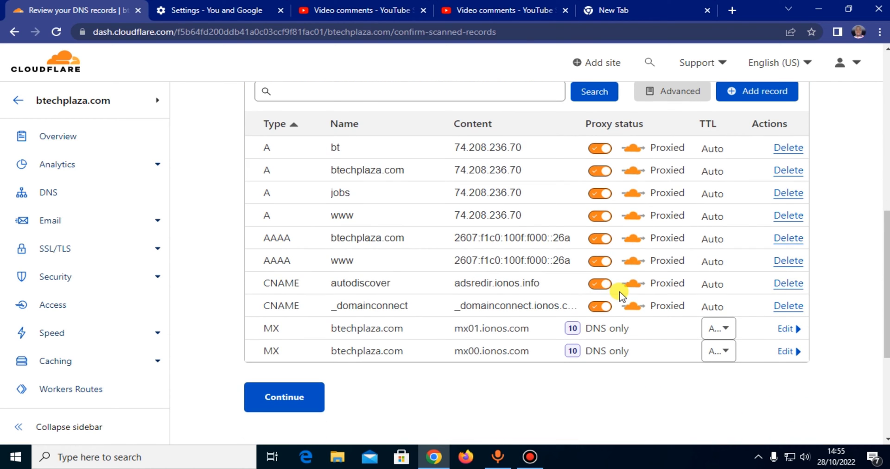
scroll(612, 259, "up", 2)
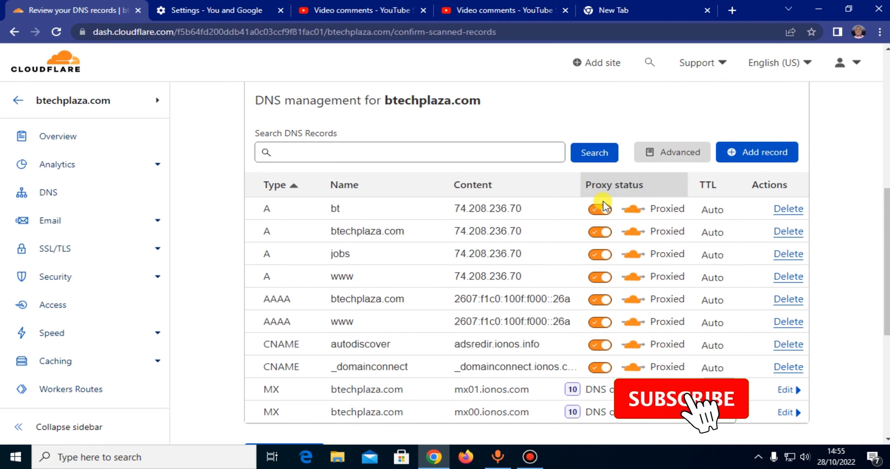
left_click(602, 210)
left_click(602, 231)
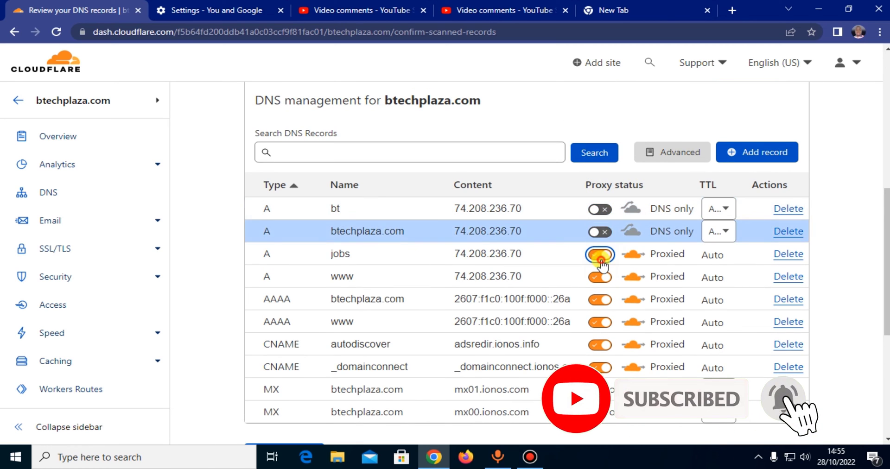
left_click(602, 254)
left_click(600, 277)
Set the btechplaza.com and www AAAA records and the autodiscover and _domainconnect CNAMEs to DNS only
left_click(600, 299)
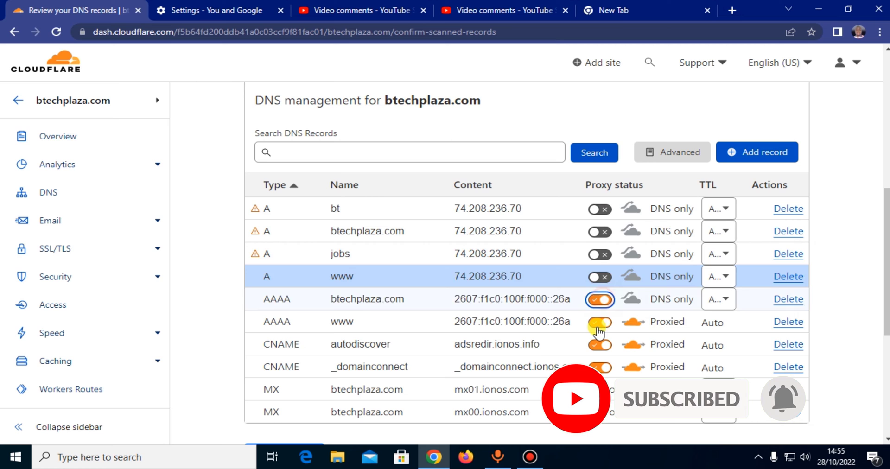
left_click(600, 322)
left_click(598, 344)
left_click(600, 367)
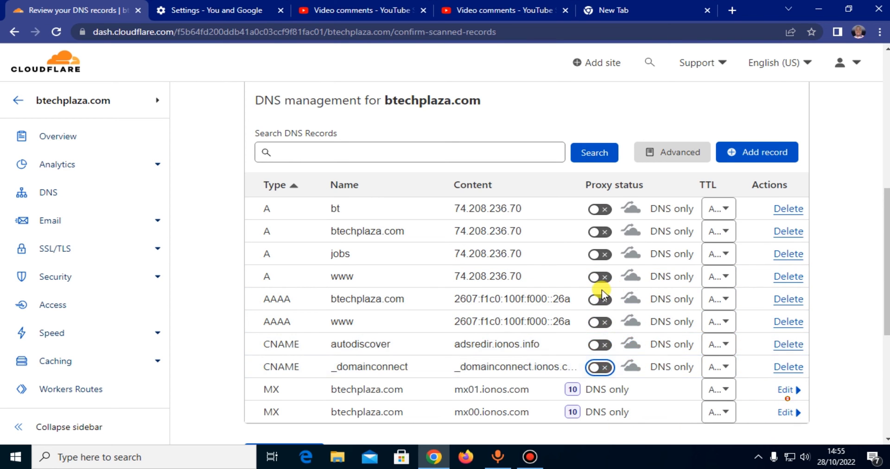
scroll(621, 275, "down", 3)
scroll(634, 271, "down", 2)
scroll(645, 270, "down", 1)
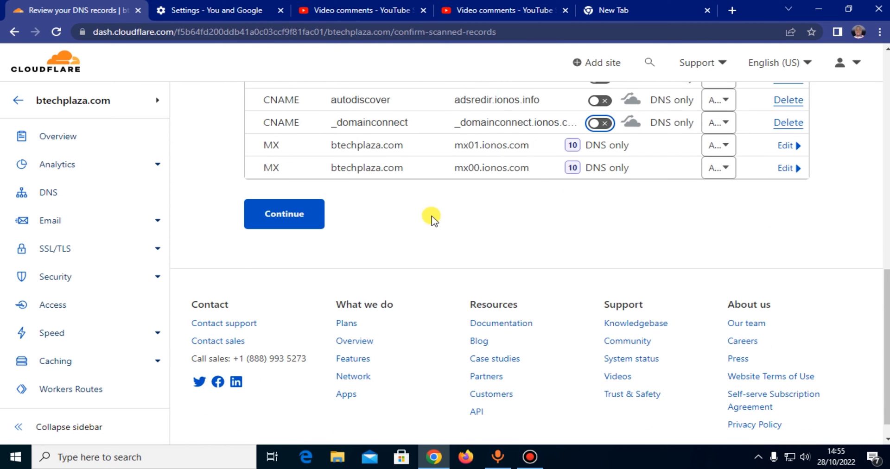
Accept the reviewed DNS records and continue to the nameserver step
scroll(399, 231, "up", 1)
scroll(368, 241, "down", 1)
left_click(292, 213)
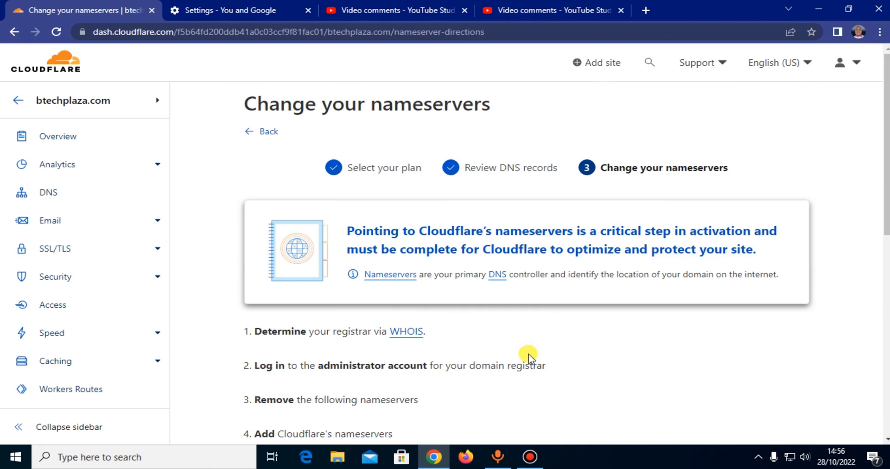
scroll(537, 343, "down", 3)
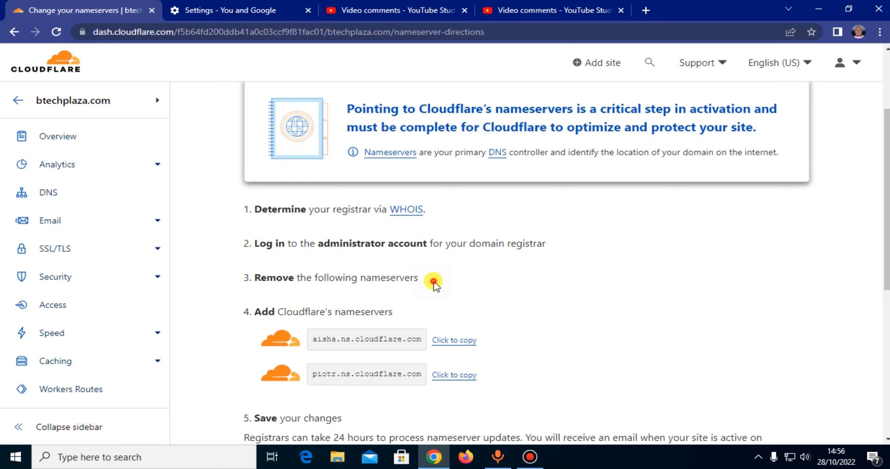
Review Cloudflare's nameservers aisha.ns.cloudflare.com and piotr.ns.cloudflare.com
left_click_drag(433, 283, 341, 277)
left_click(374, 306)
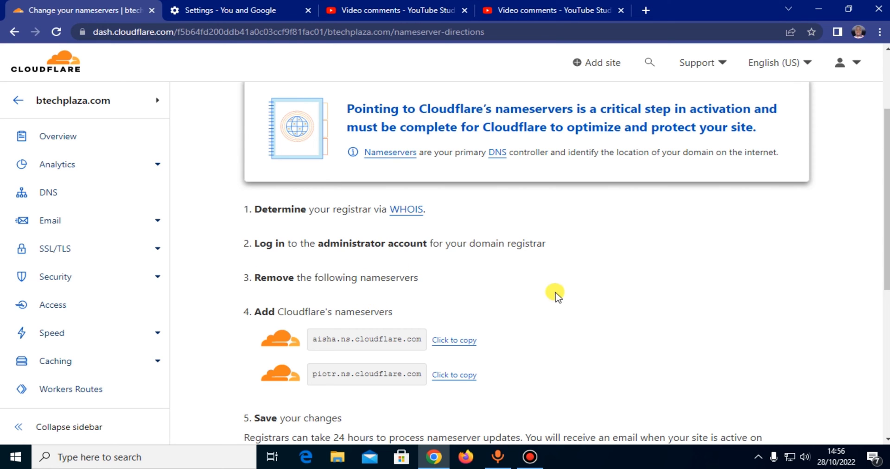
scroll(453, 275, "down", 1)
left_click_drag(315, 277, 406, 278)
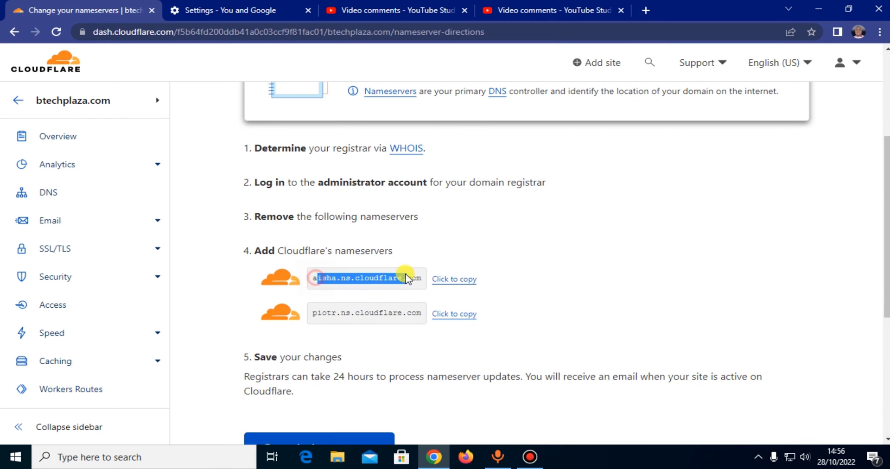
left_click_drag(323, 313, 422, 312)
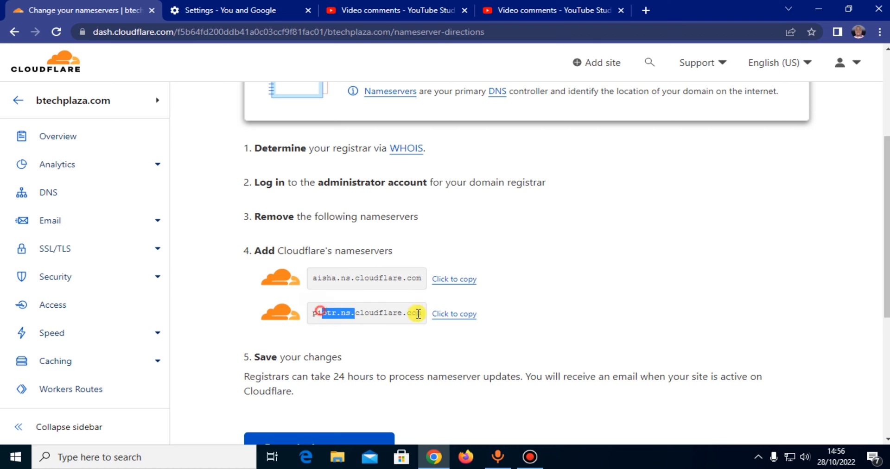
left_click(514, 299)
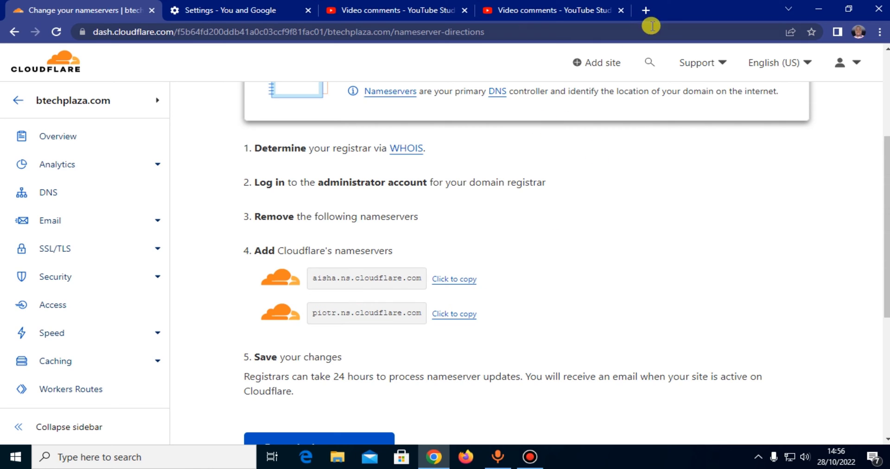
Load the IONOS website in a new browser tab
left_click(645, 11)
type("ionos.com")
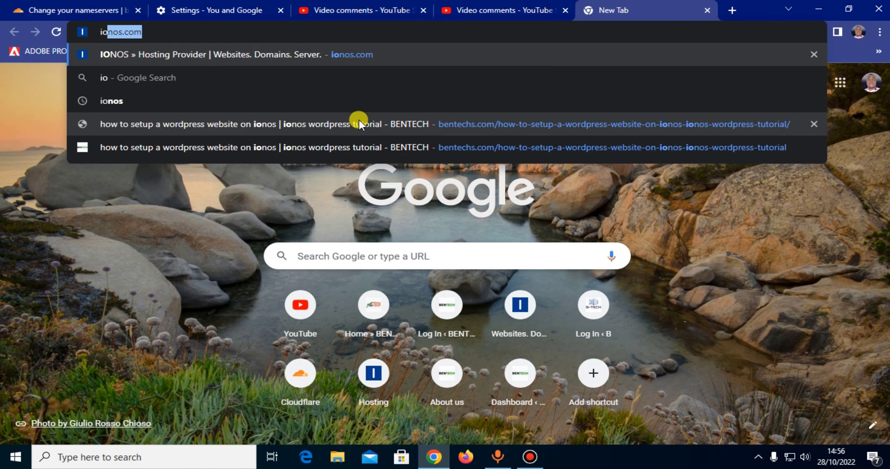
key("Return")
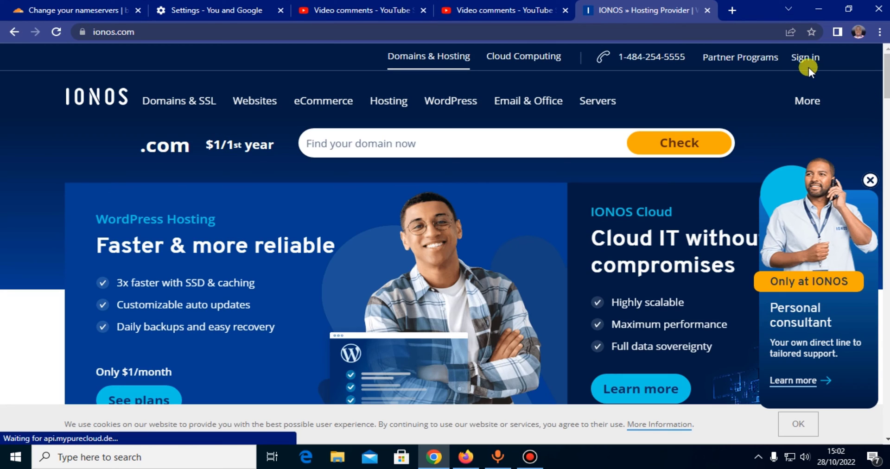
Sign in to IONOS with the btechplaza.com customer ID and password
left_click(803, 58)
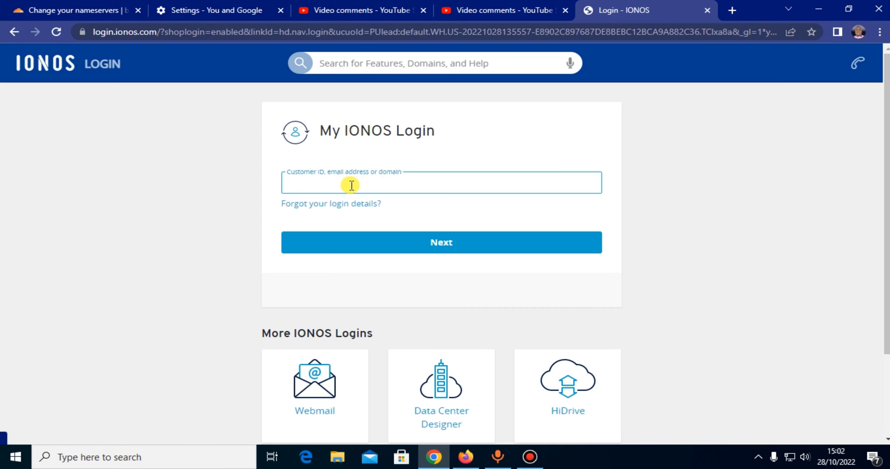
type("btechplaza.com")
key("Return")
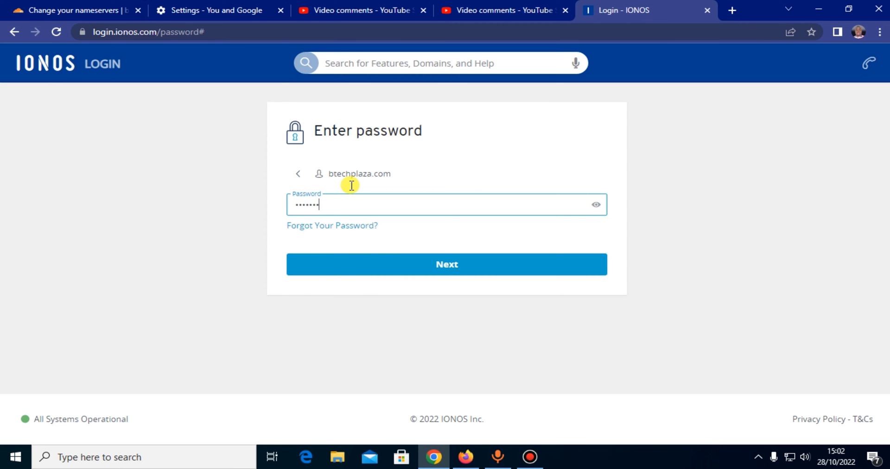
key("Return")
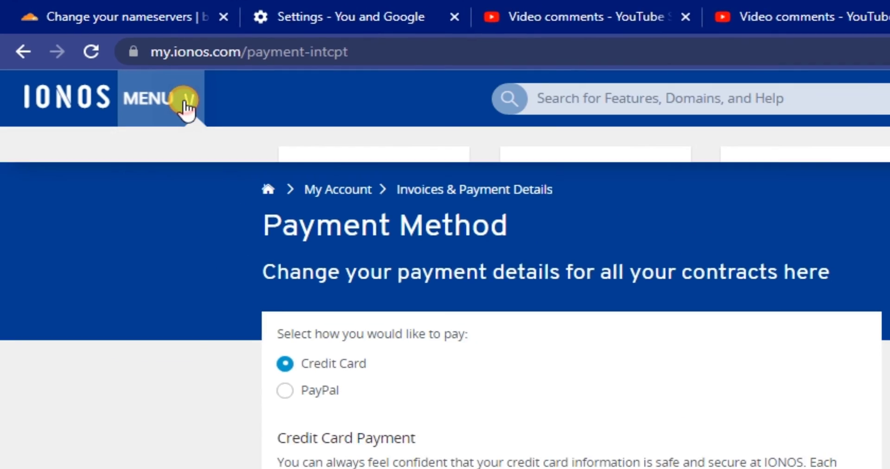
Reach btechplaza.com's Name Server settings under Domains & SSL in IONOS
left_click(114, 63)
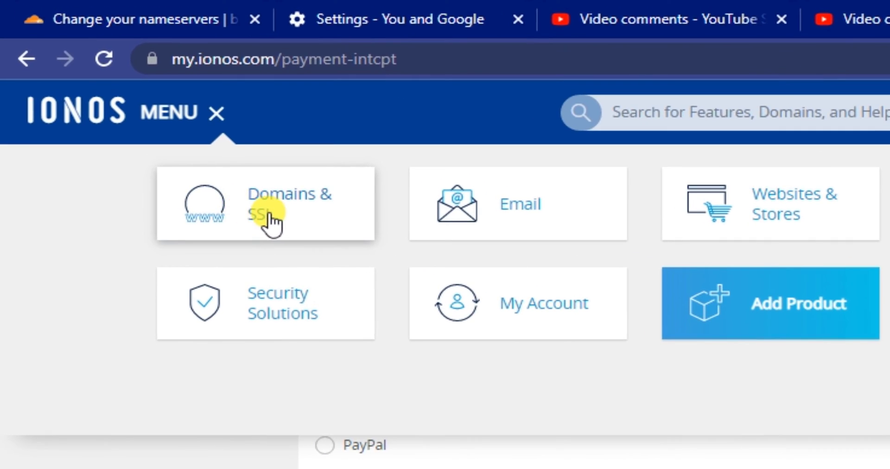
left_click(240, 115)
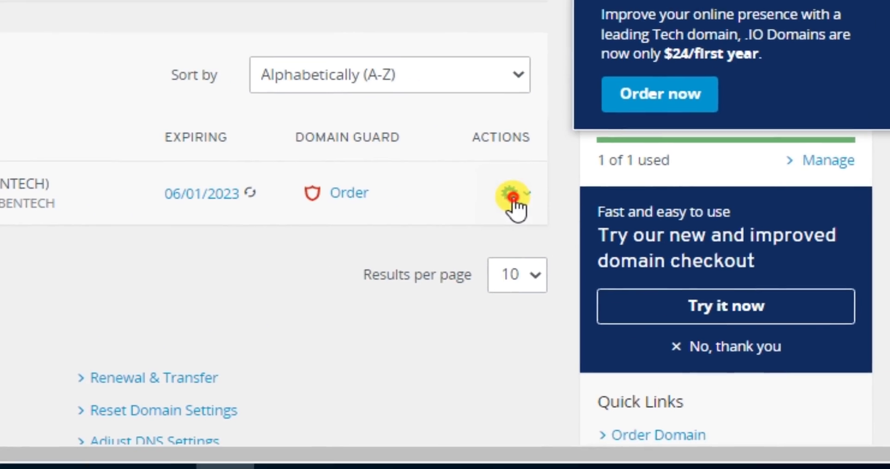
left_click(529, 253)
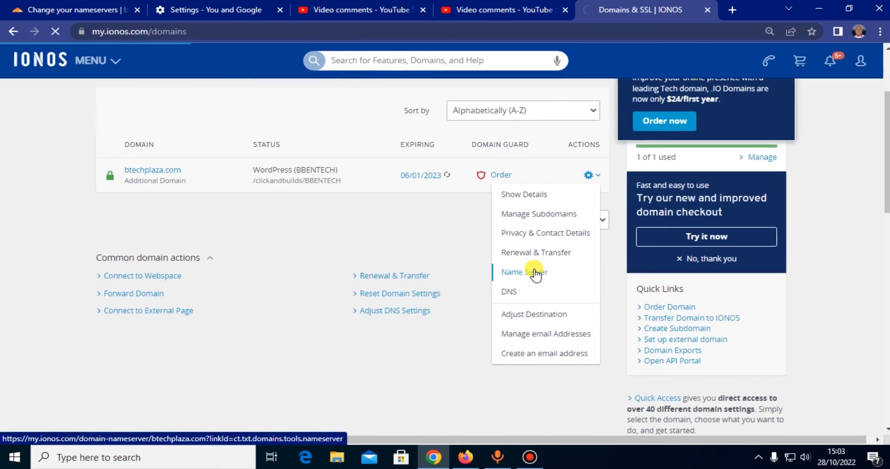
left_click(467, 264)
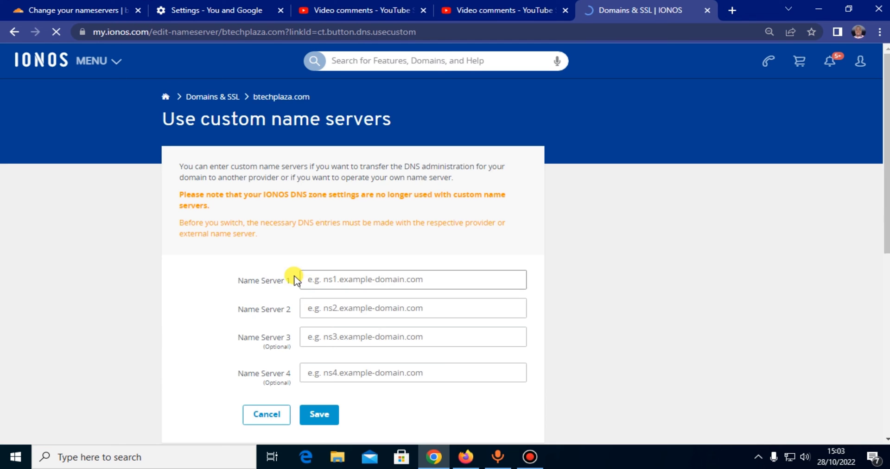
Copy aisha.ns.cloudflare.com from Cloudflare into IONOS Name Server 1
left_click(303, 251)
left_click(306, 285)
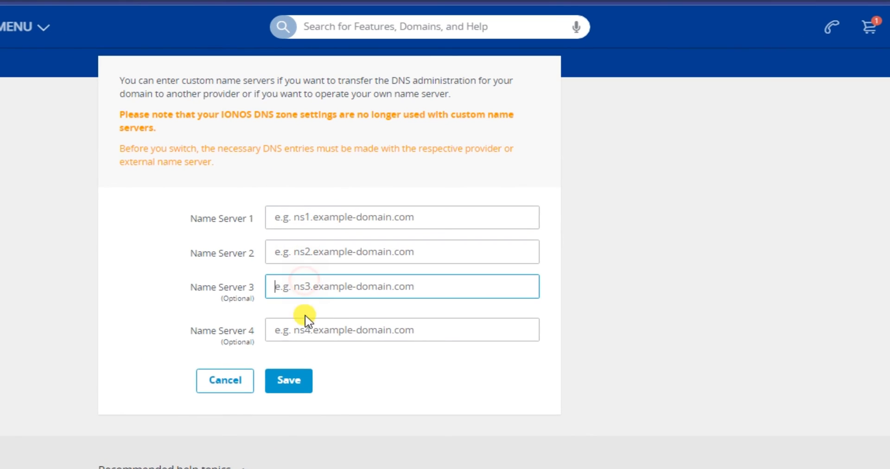
left_click(304, 322)
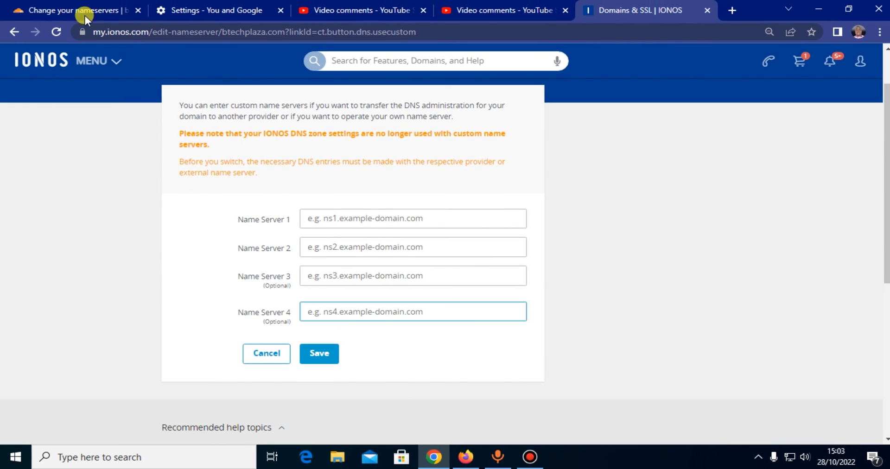
left_click(84, 16)
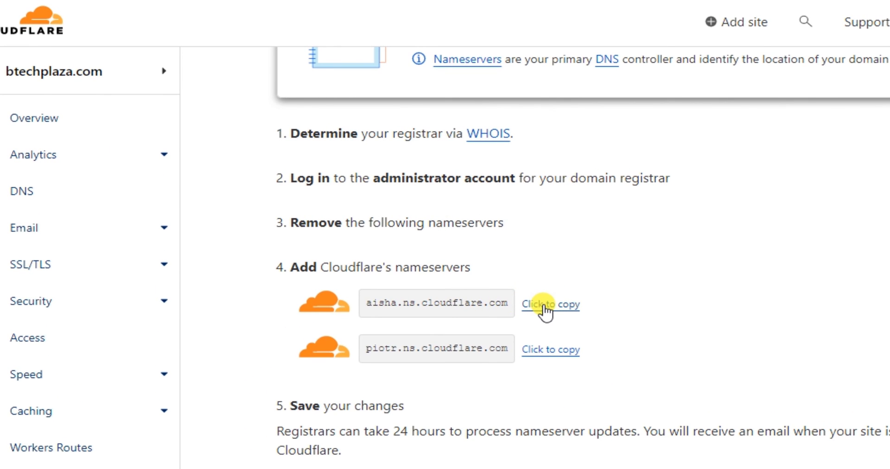
left_click(543, 306)
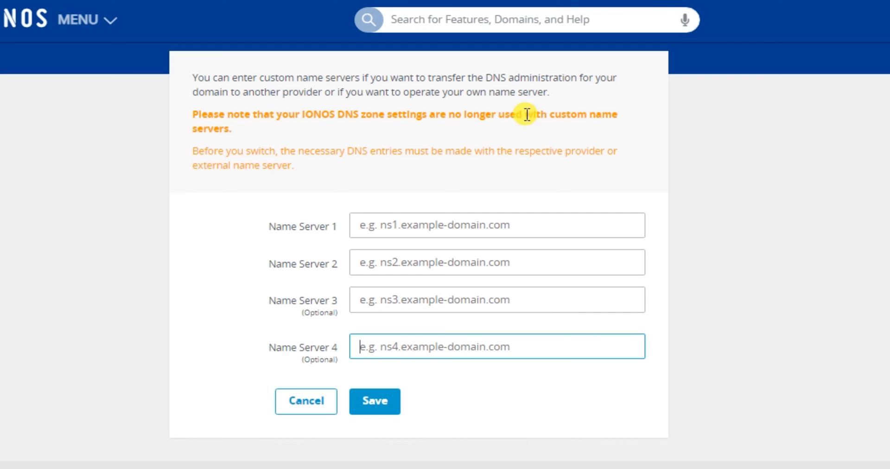
left_click(411, 219)
right_click(405, 222)
left_click(447, 346)
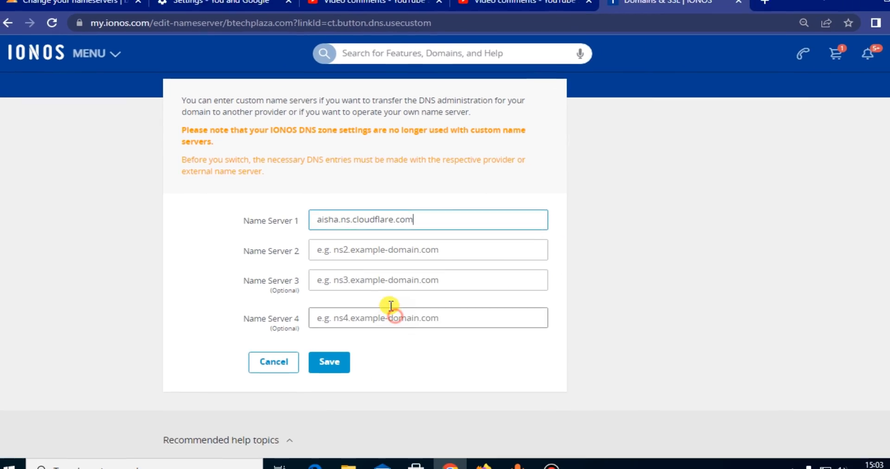
Paste piotr.ns.cloudflare.com into Name Server 2 and save the custom name servers
left_click(90, 5)
left_click(499, 325)
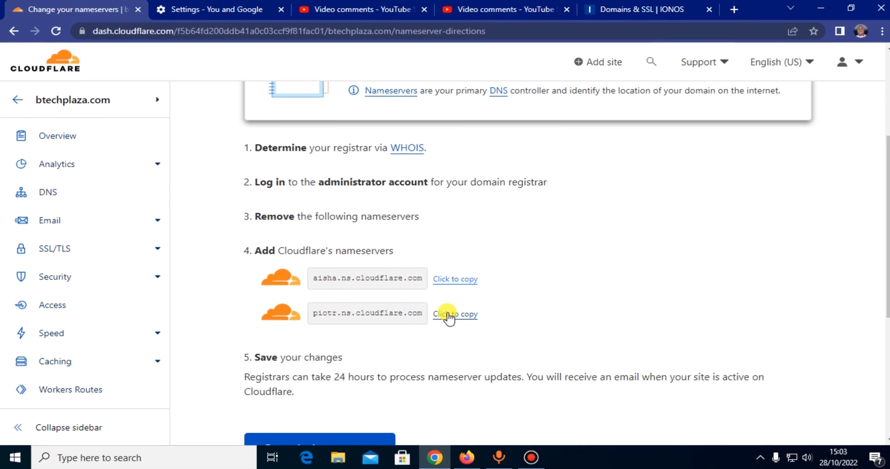
left_click(640, 10)
left_click(389, 226)
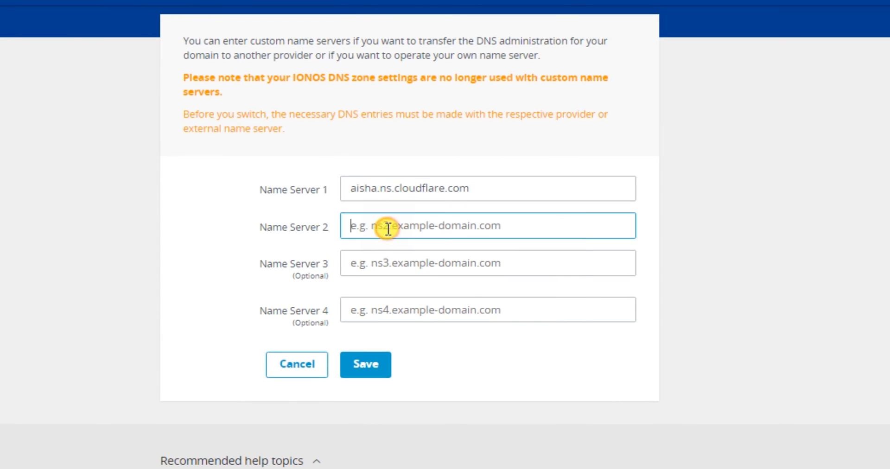
right_click(383, 231)
left_click(423, 354)
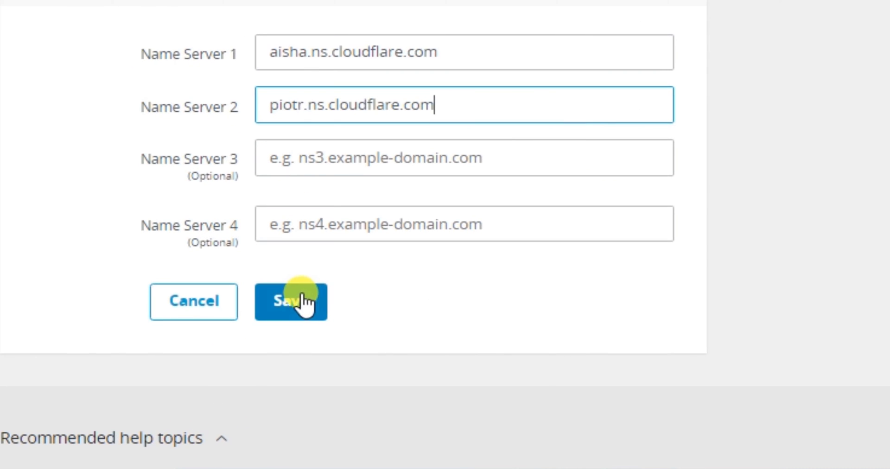
left_click(298, 301)
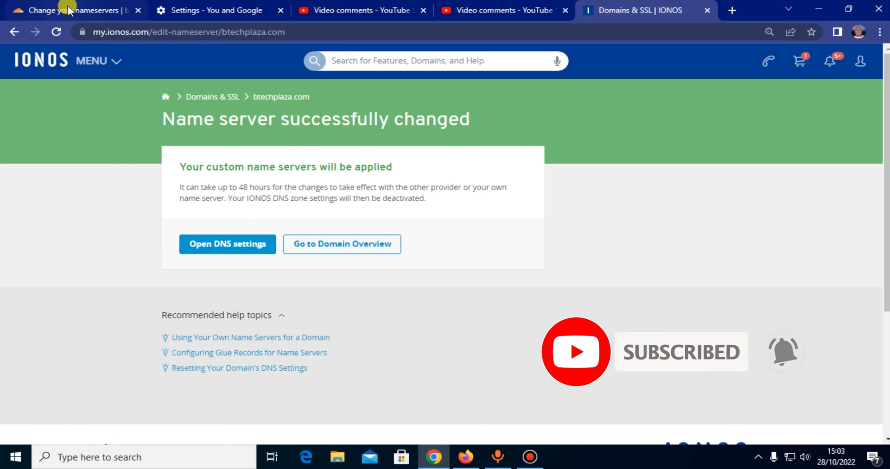
Submit Cloudflare's 'Done, check nameservers' check for btechplaza.com
left_click(83, 10)
scroll(352, 334, "down", 5)
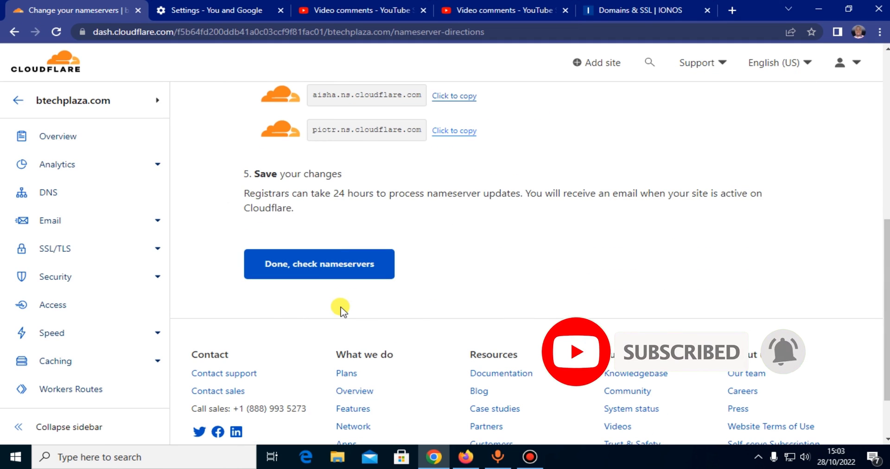
left_click(296, 263)
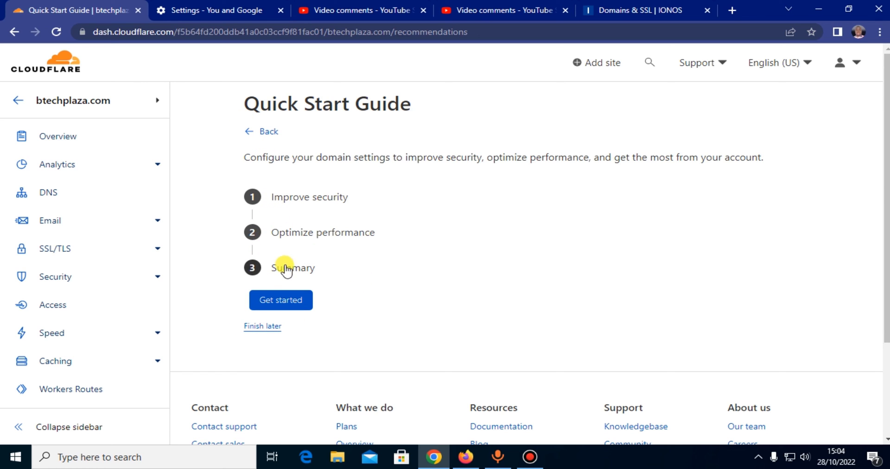
Start the Quick Start Guide and save Automatic HTTPS Rewrites and Always Use HTTPS as enabled
left_click(277, 300)
scroll(686, 235, "down", 1)
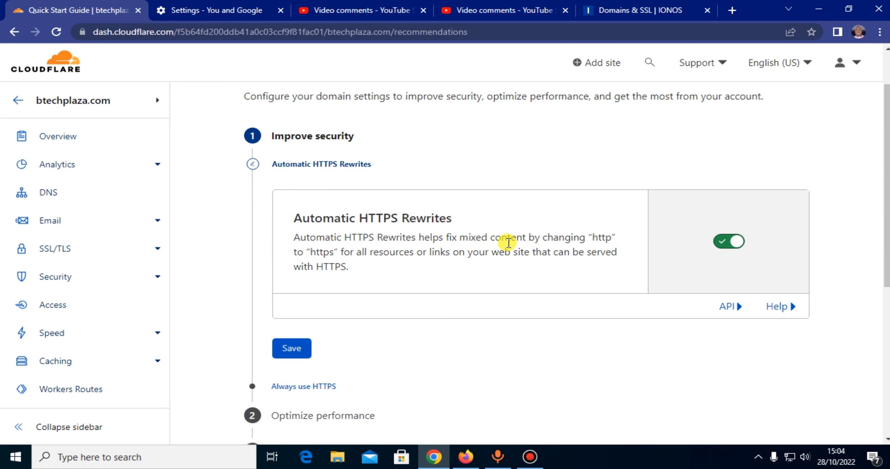
scroll(704, 256, "down", 2)
left_click(299, 226)
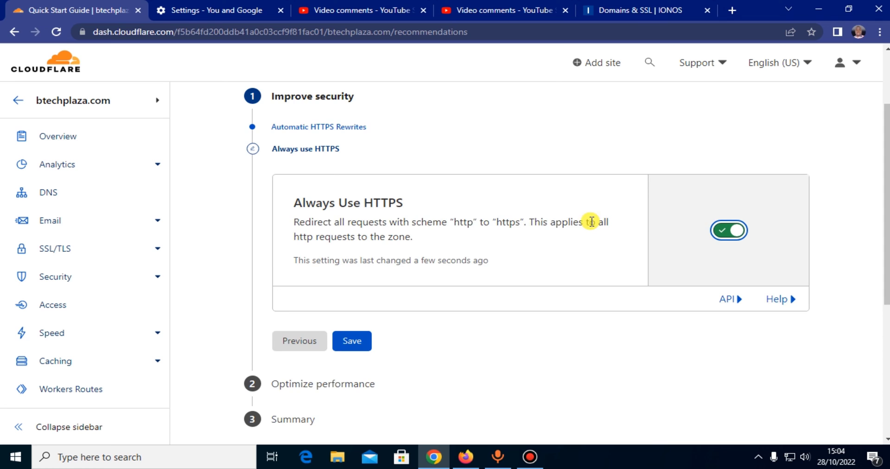
scroll(533, 224, "down", 1)
left_click(360, 279)
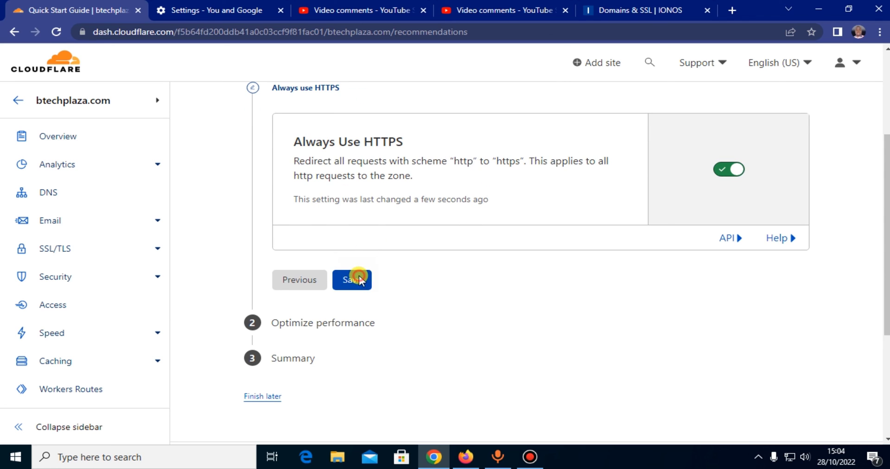
Save Auto Minify for JavaScript, CSS and HTML, and enable Brotli
scroll(417, 251, "down", 1)
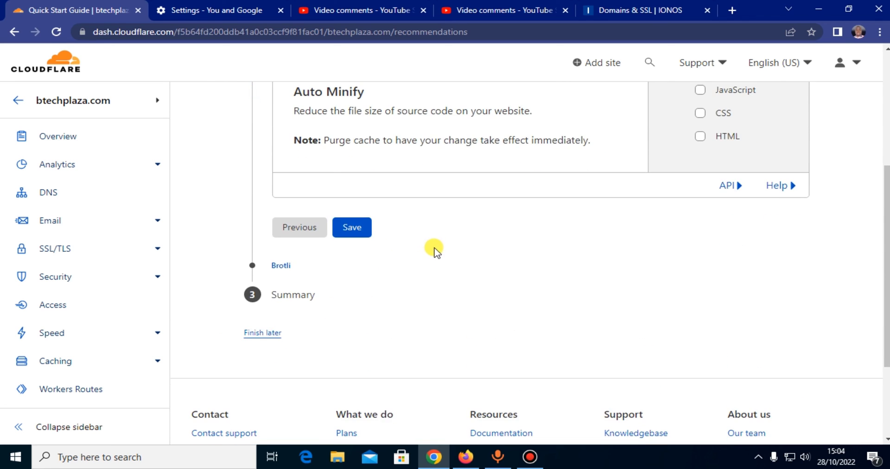
scroll(510, 255, "up", 1)
scroll(639, 246, "up", 1)
scroll(658, 227, "up", 1)
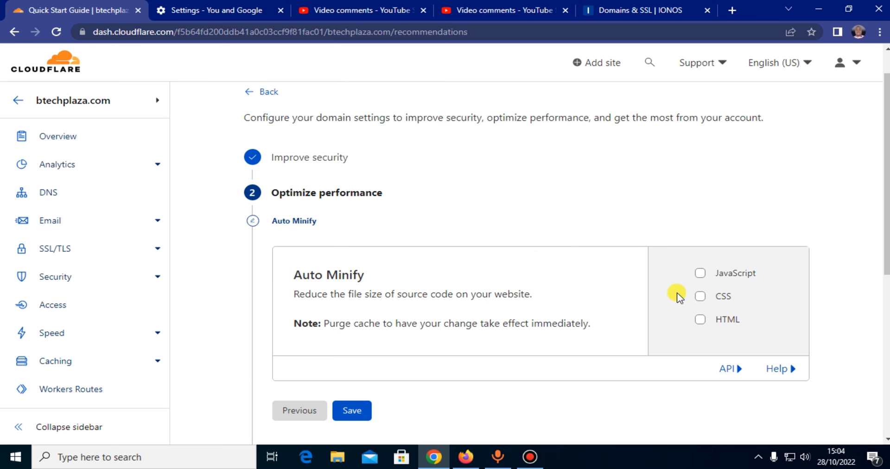
scroll(574, 262, "down", 1)
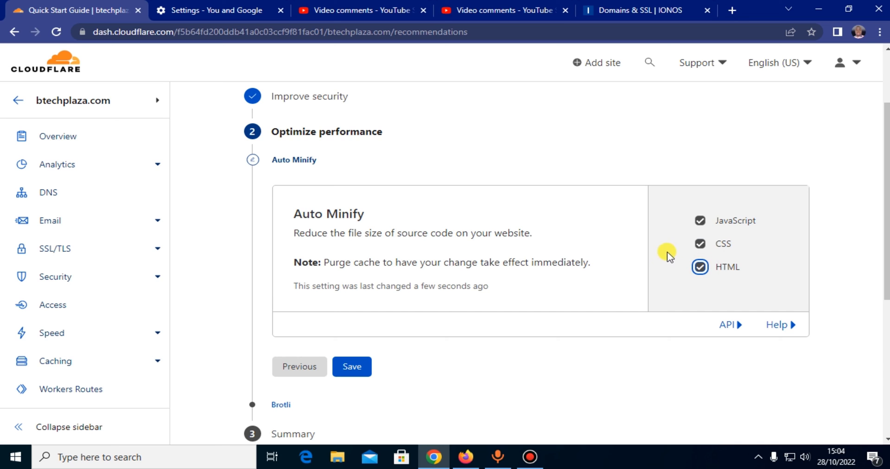
scroll(472, 253, "down", 1)
left_click(353, 306)
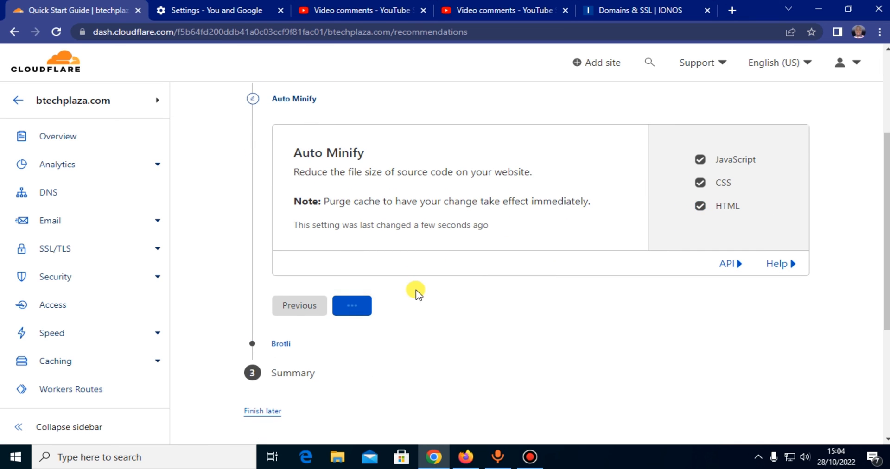
left_click(353, 292)
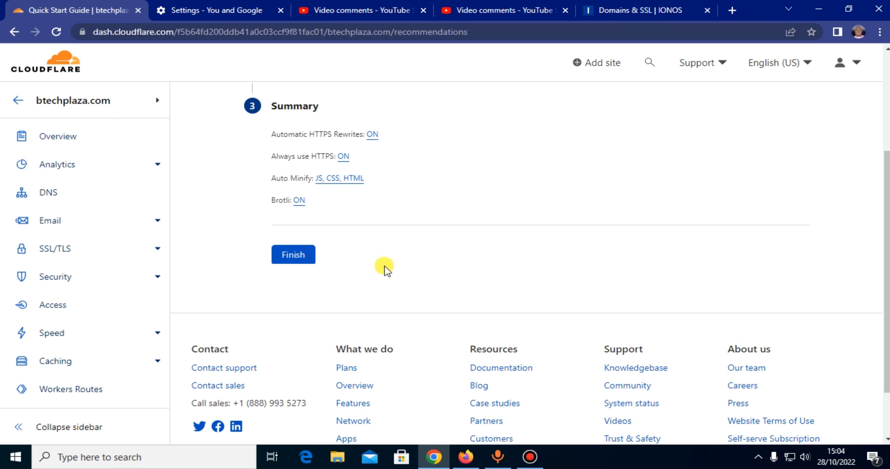
Finish Quick Start, confirm btechplaza.com shows Active in the websites list, then return to IONOS
left_click(301, 253)
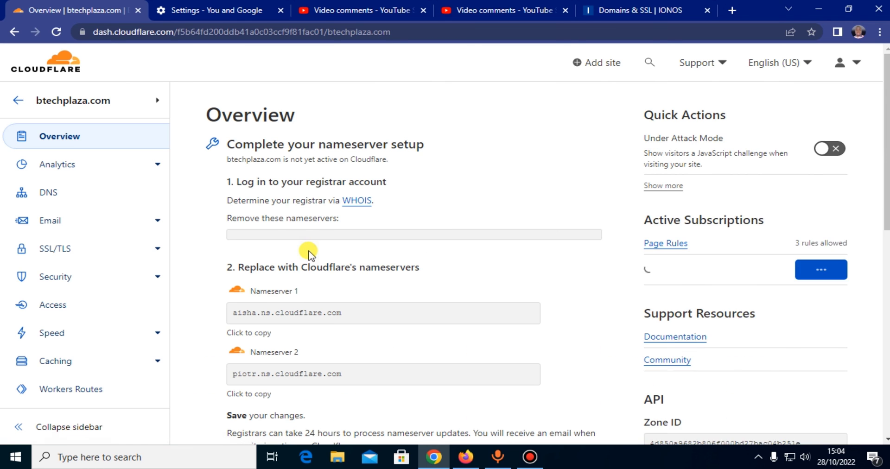
left_click(28, 109)
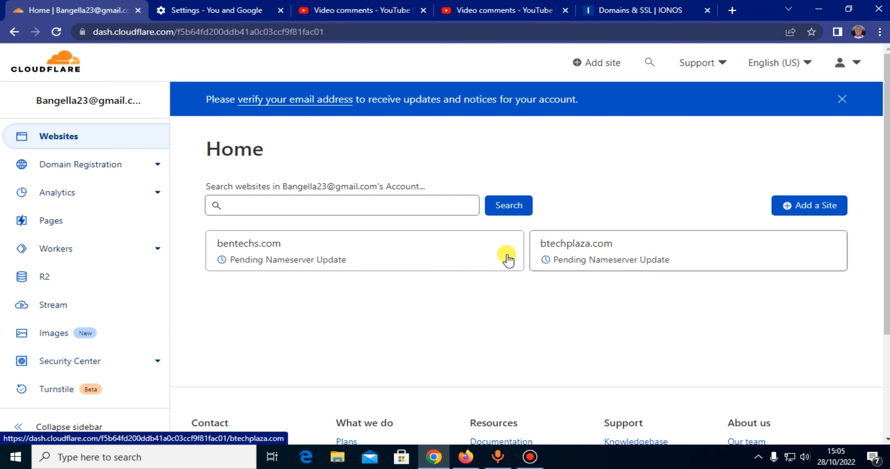
left_click(596, 263)
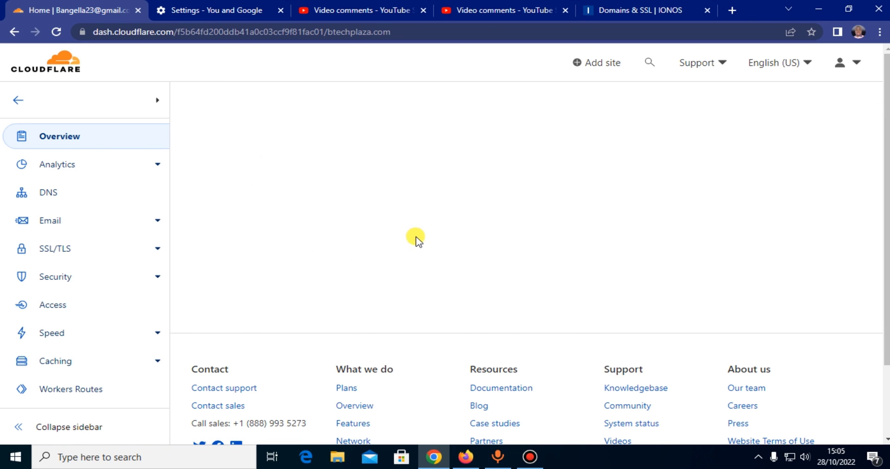
left_click(17, 101)
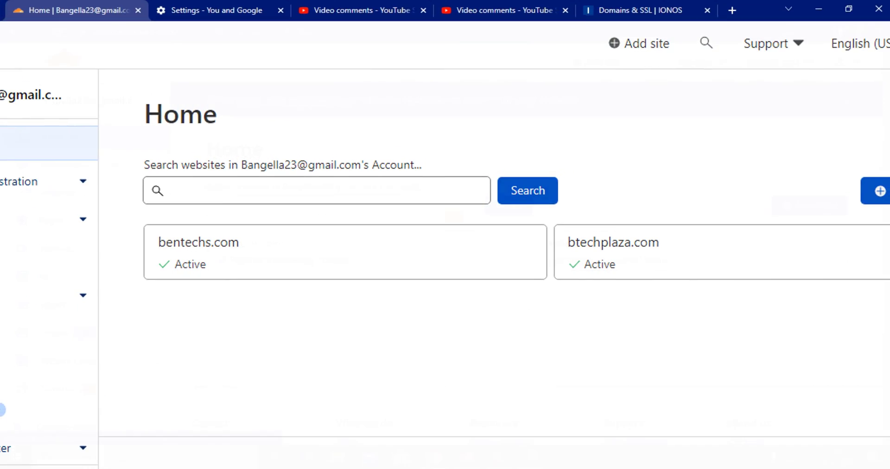
left_click(616, 7)
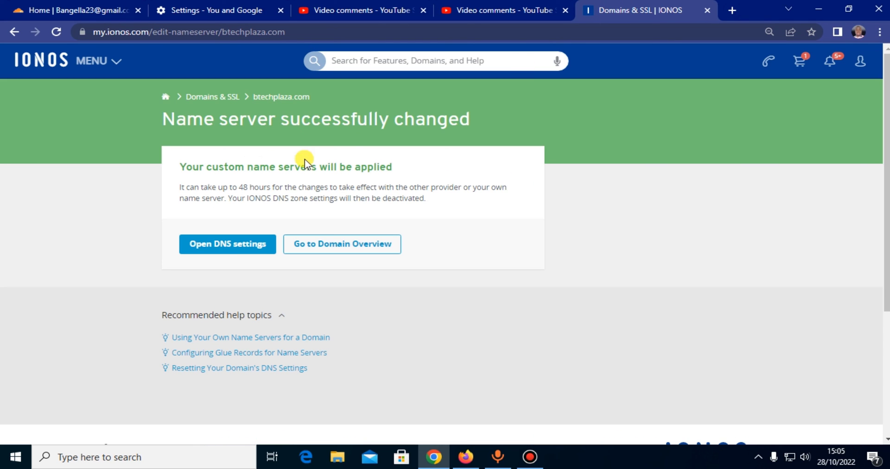